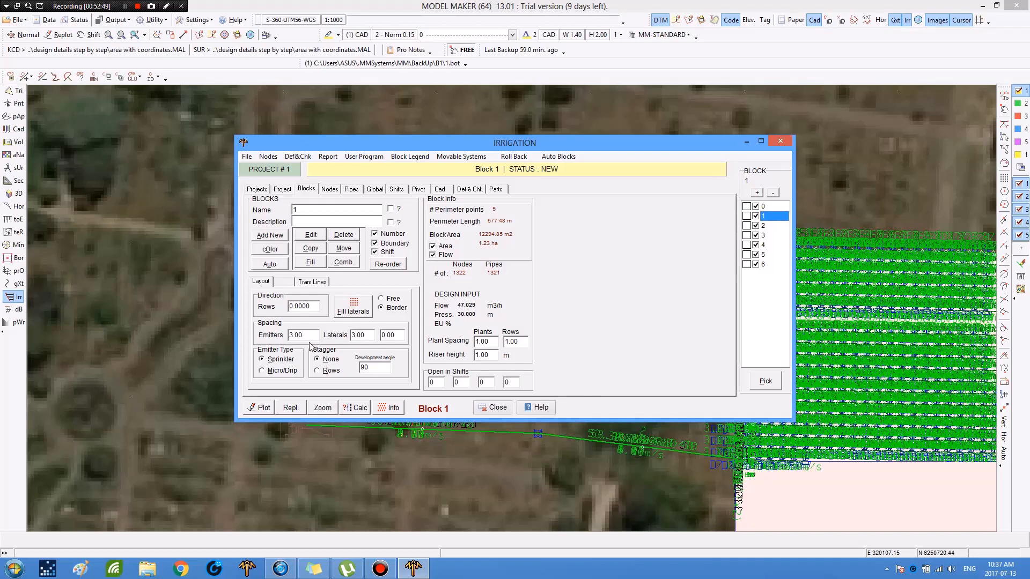
Step: Select block 2 and set its plant spacing, row spacing and riser height to 1
key("Down")
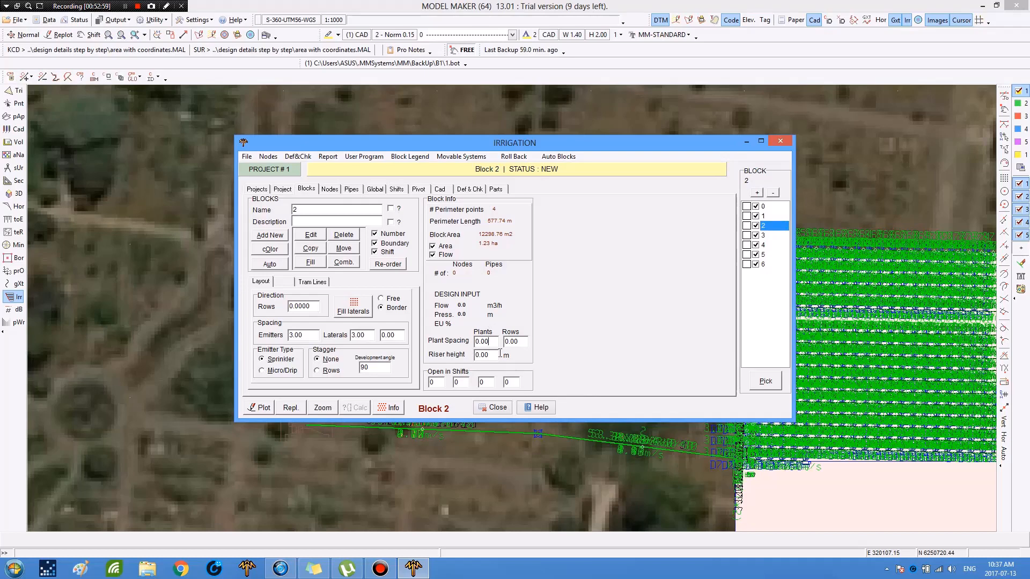
double_click(482, 342)
type("1")
key("Tab")
type("1")
key("Tab")
type("1")
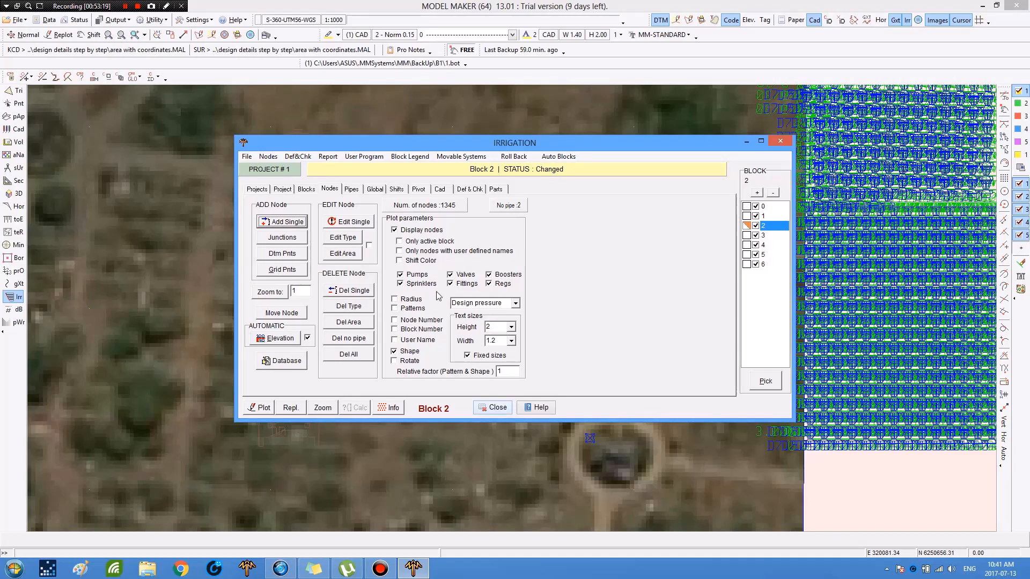
Step: Save all project files under the name first blocks
left_click(19, 20)
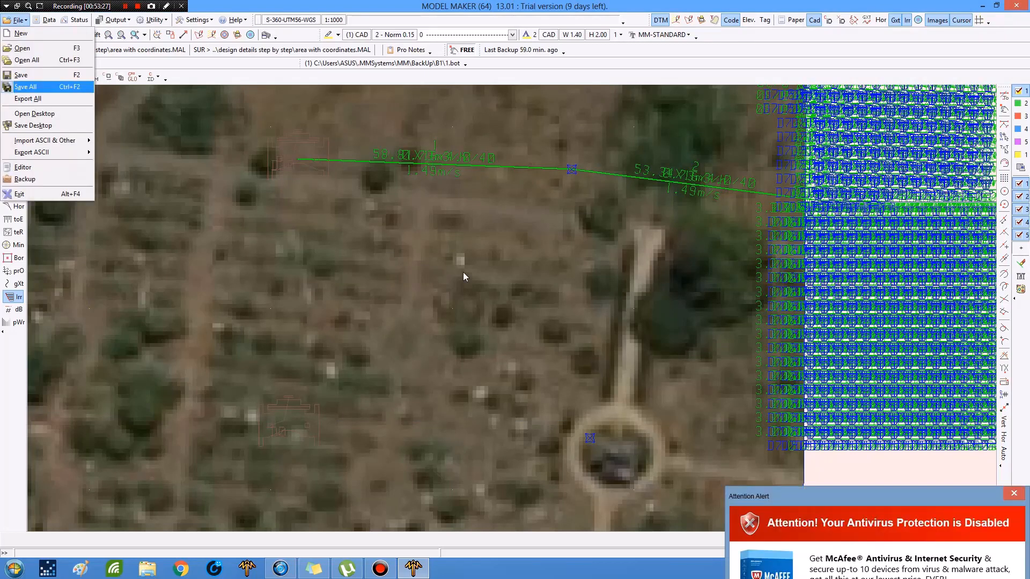
left_click(14, 20)
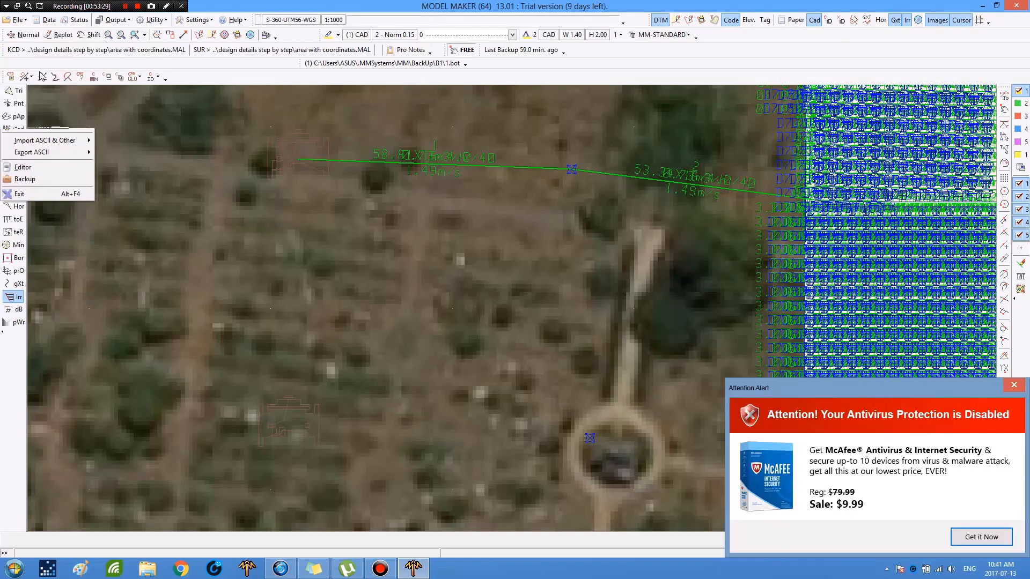
key("alt+f")
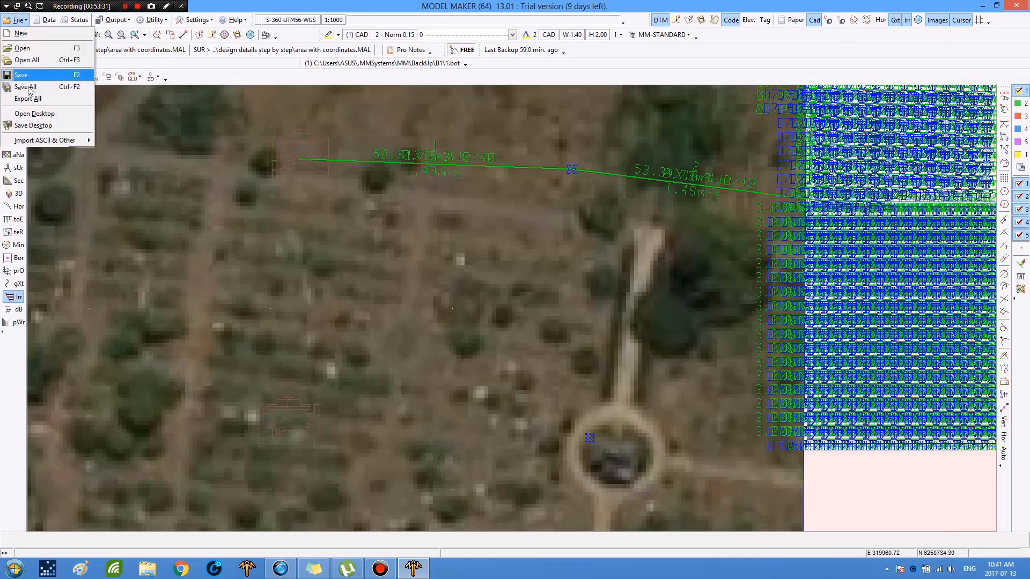
left_click(29, 87)
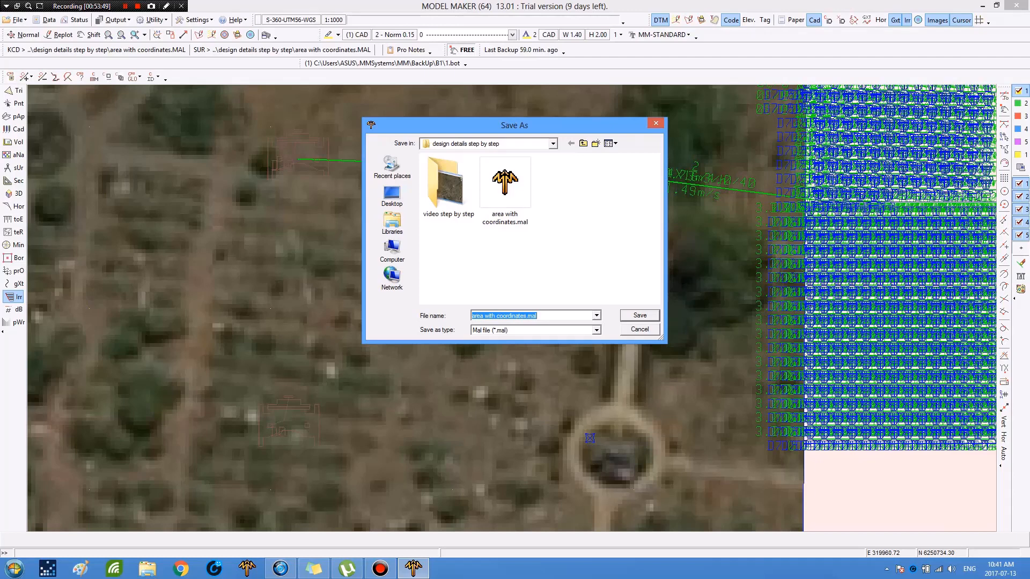
type("f")
type("irst block")
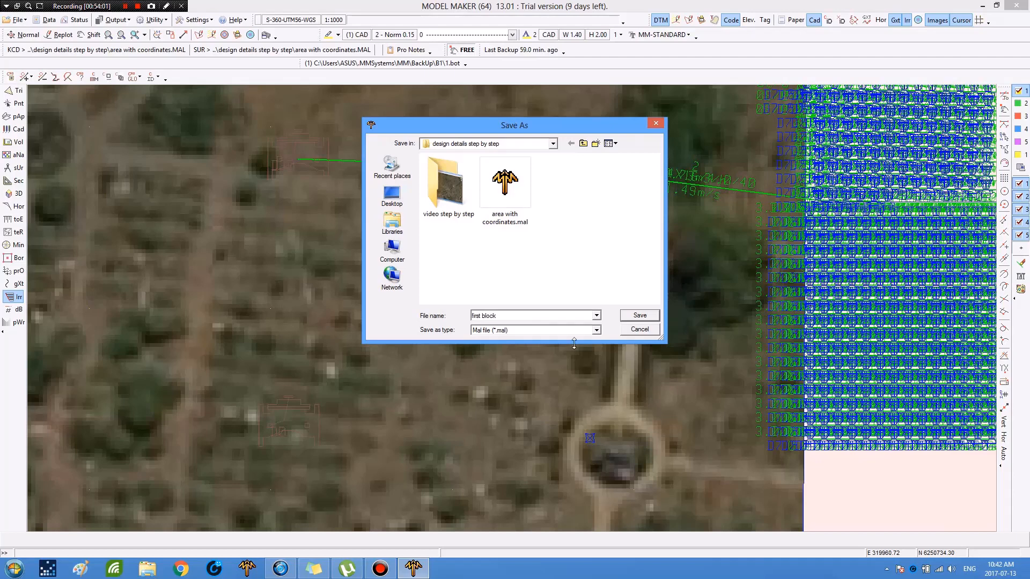
type("s")
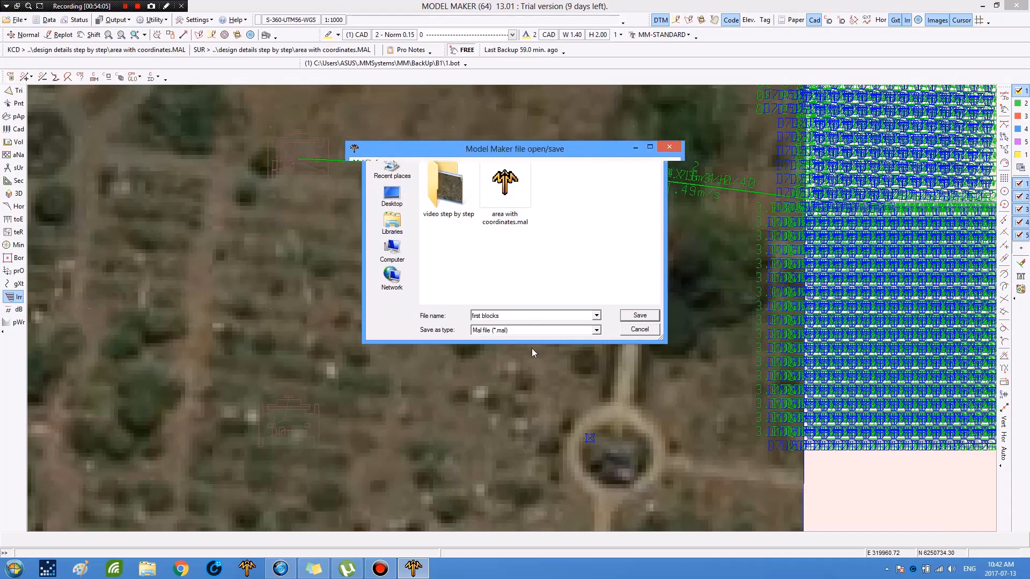
key("Return")
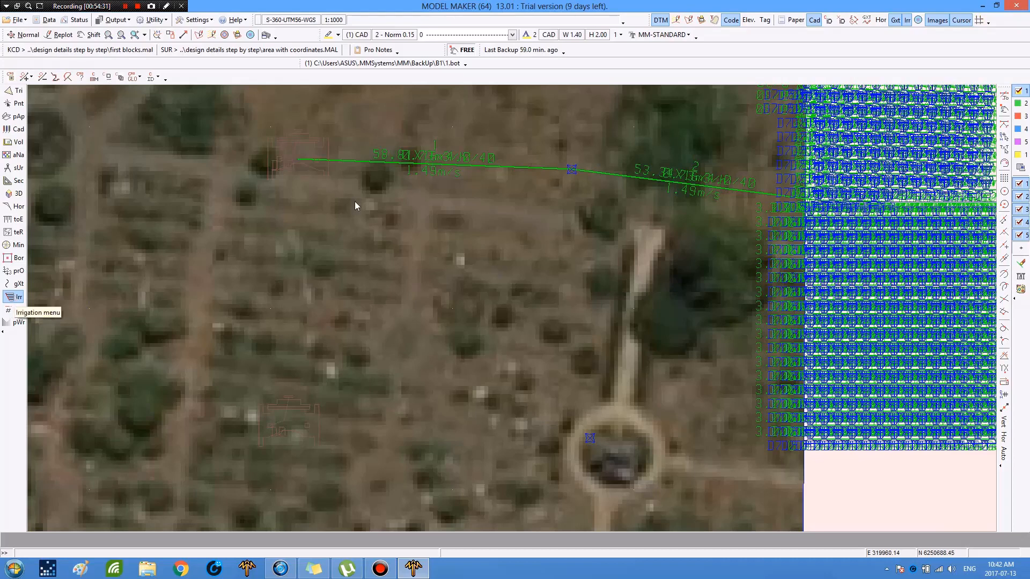
Step: Open the irrigation dialog and review the Project, Nodes and Pipes tabs before closing it
left_click(784, 250)
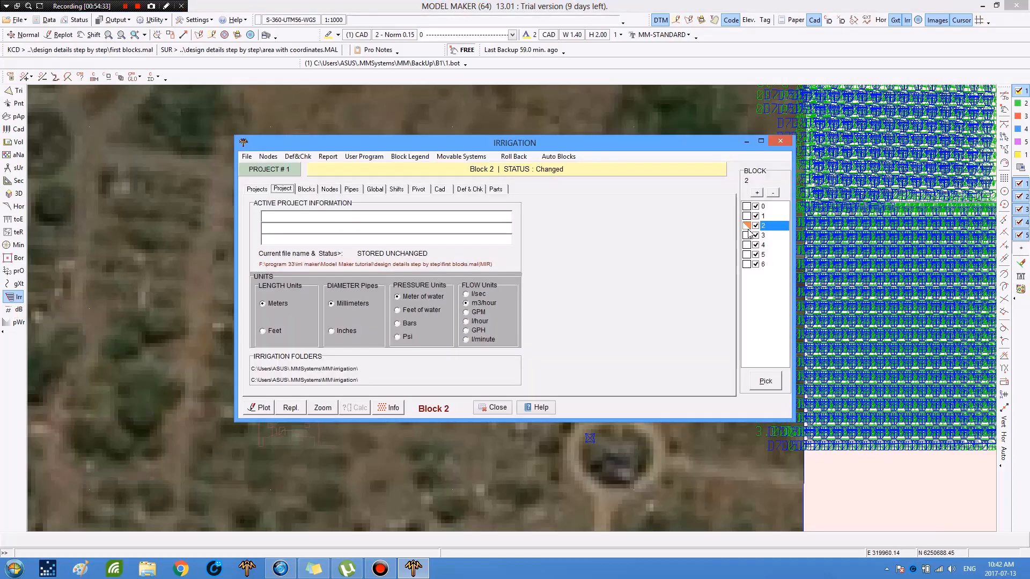
left_click(331, 191)
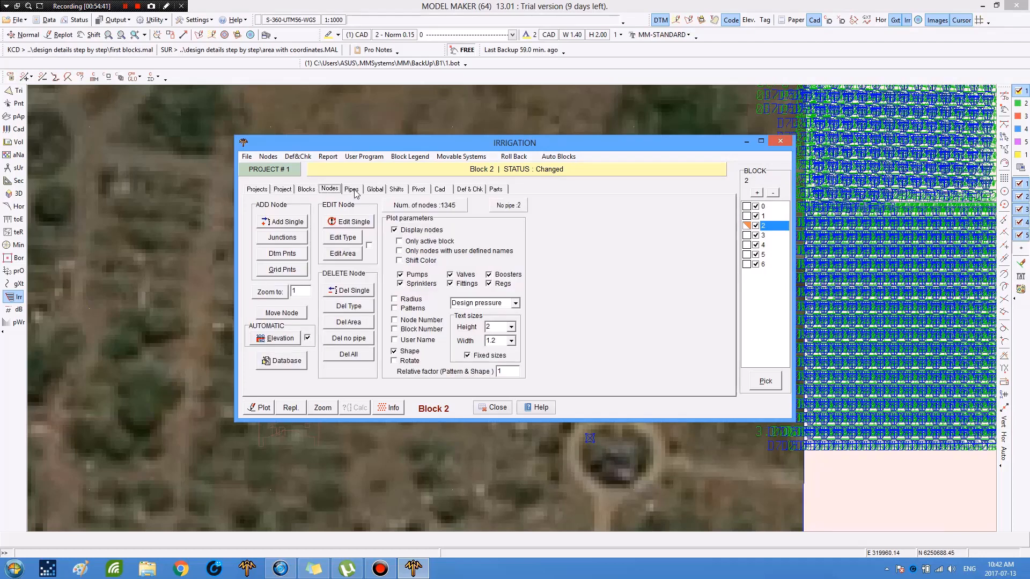
left_click(353, 191)
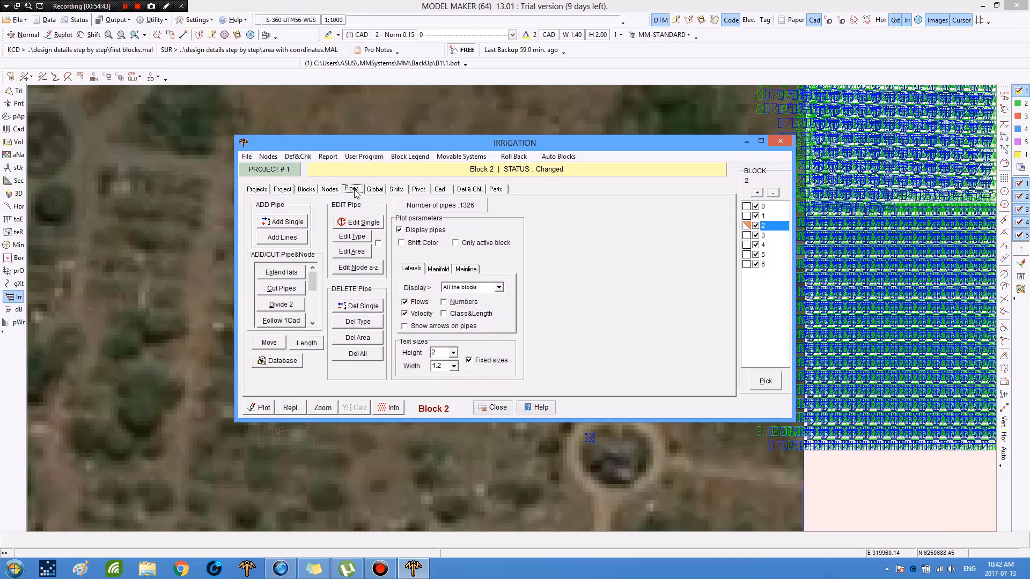
left_click(477, 408)
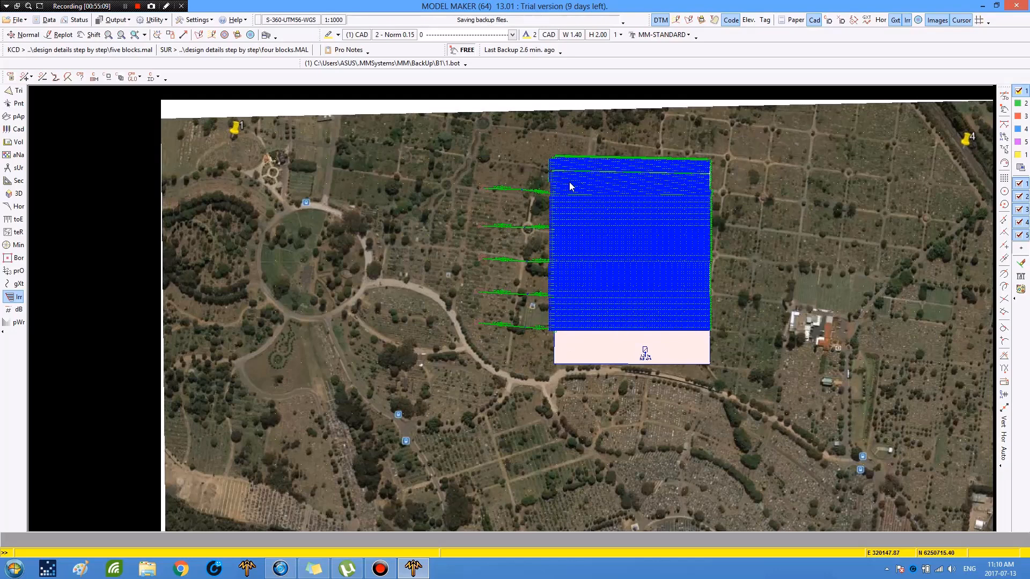
Step: Open the irrigation dialog for new block 6 and set its plant spacing, row spacing and riser height to 1
left_click(20, 93)
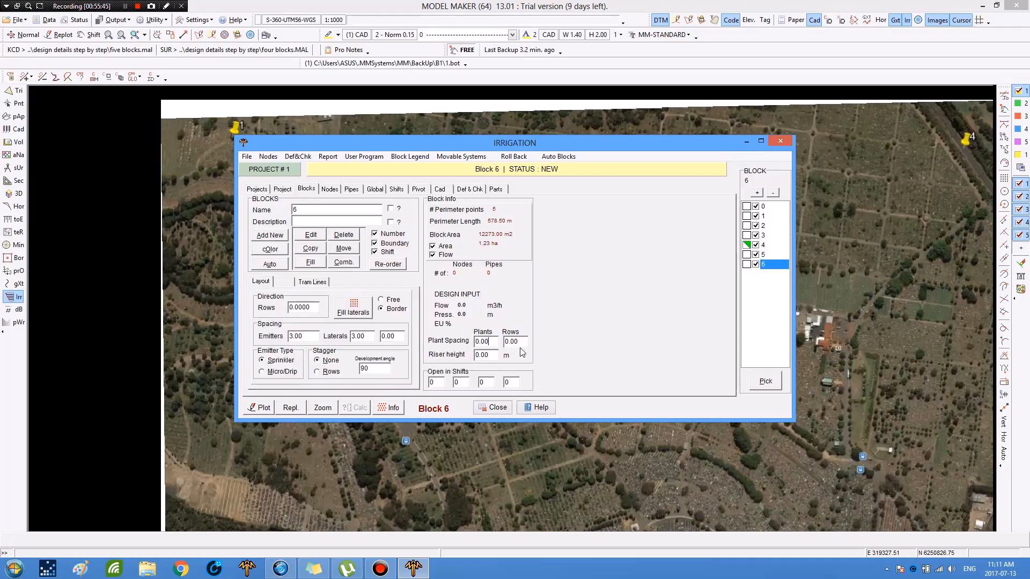
double_click(485, 342)
type("1")
key("Tab")
type("1")
key("Tab")
type("1")
Step: Fill block 6 with laterals using Dan Sprinklers 7200 Violet emitters and a FlatNet 102mm manifold pipe
left_click(364, 311)
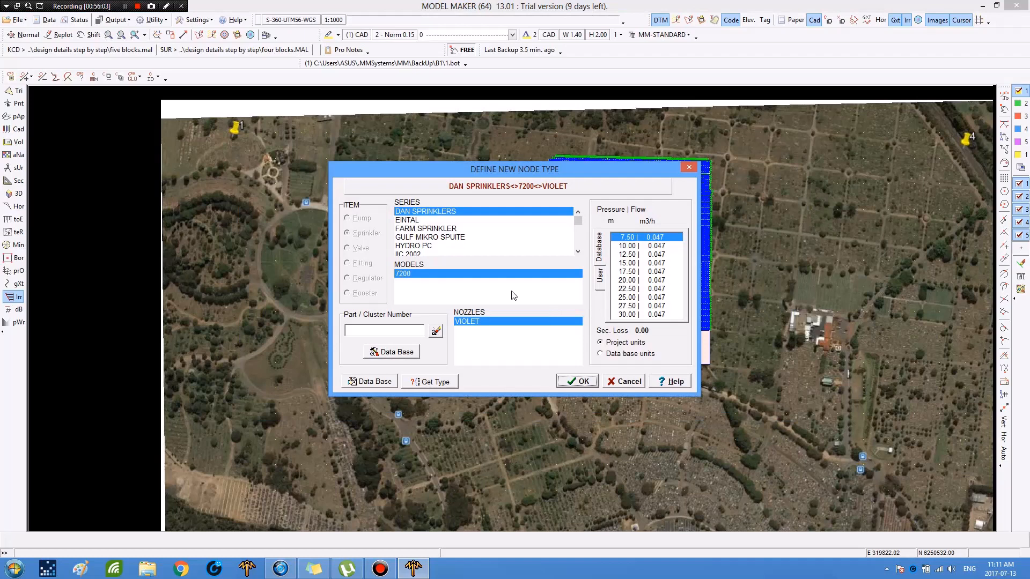
key("Return")
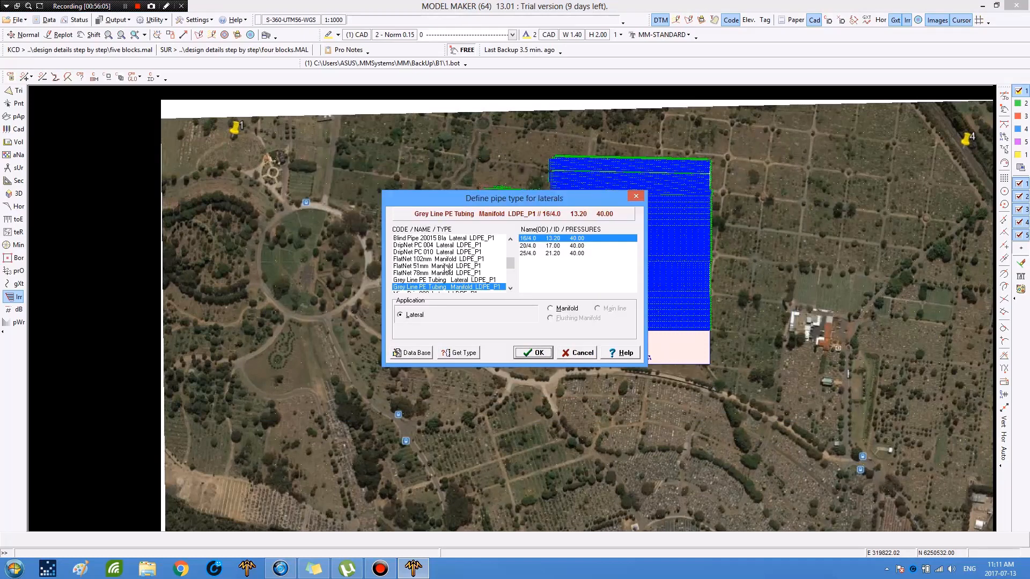
key("alt+m")
left_click(530, 351)
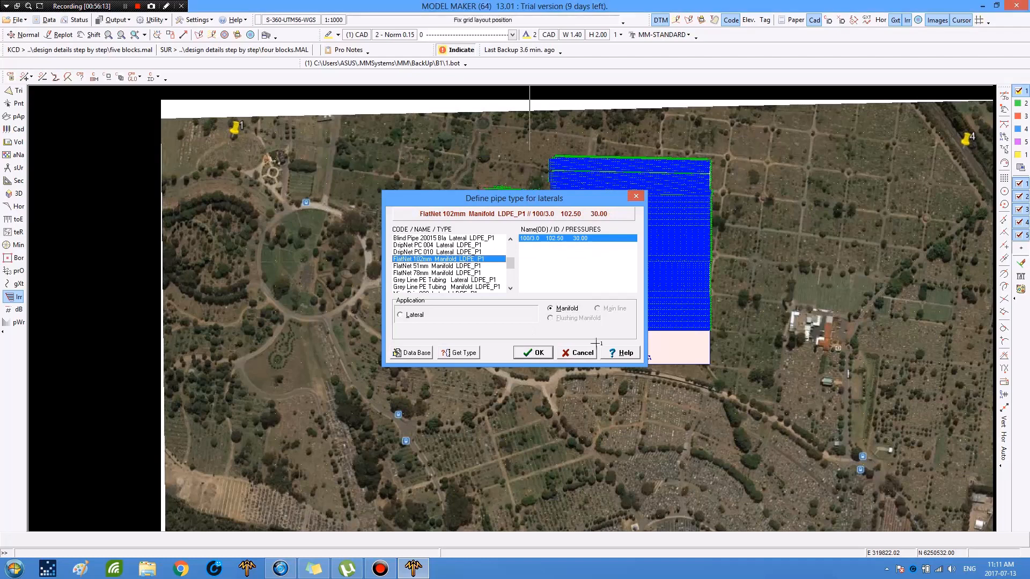
key("Return")
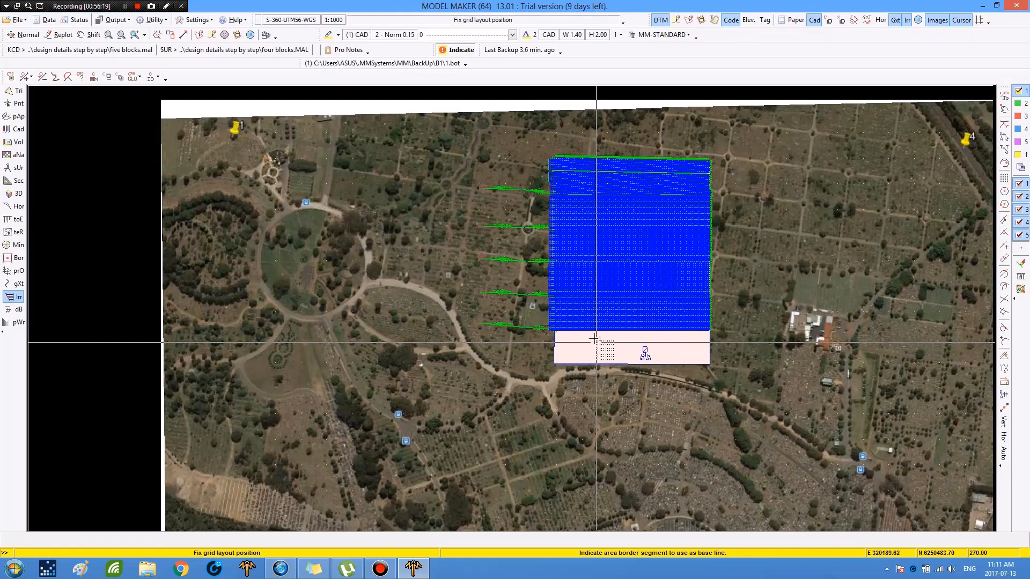
Step: Pick block 6's lower border segment as the base line and accept the lateral layout
left_click(621, 363)
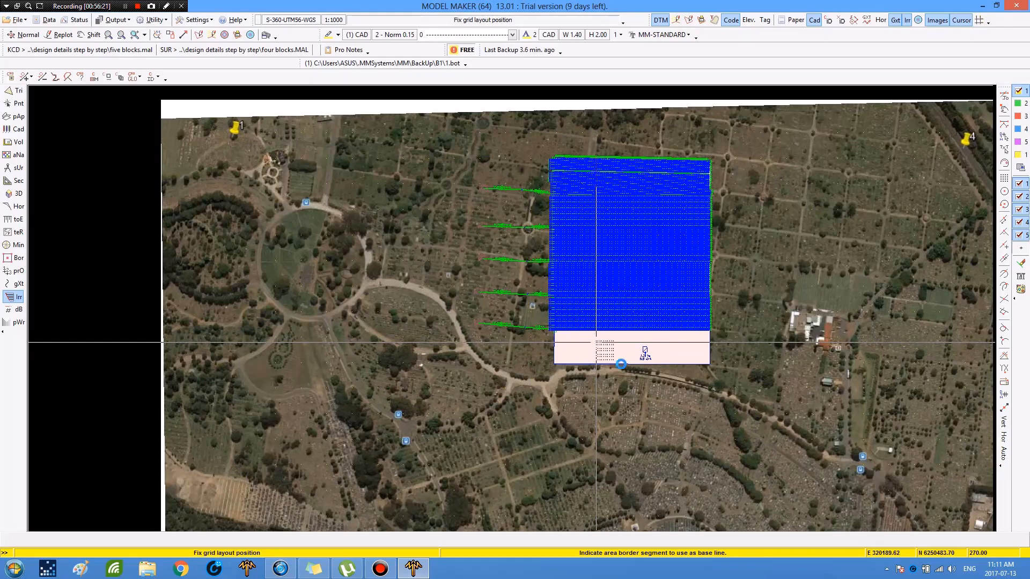
key("Return")
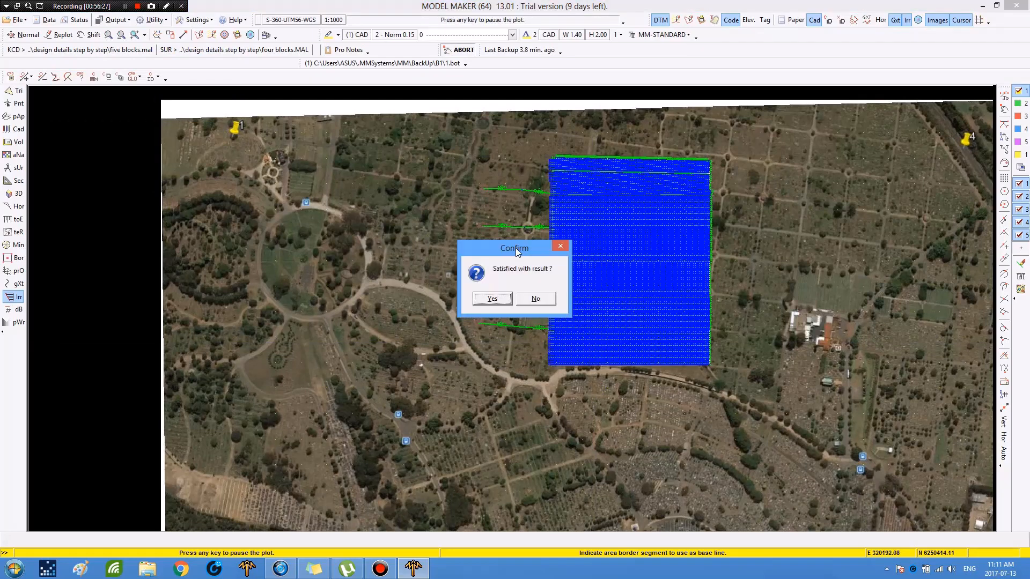
key("Return")
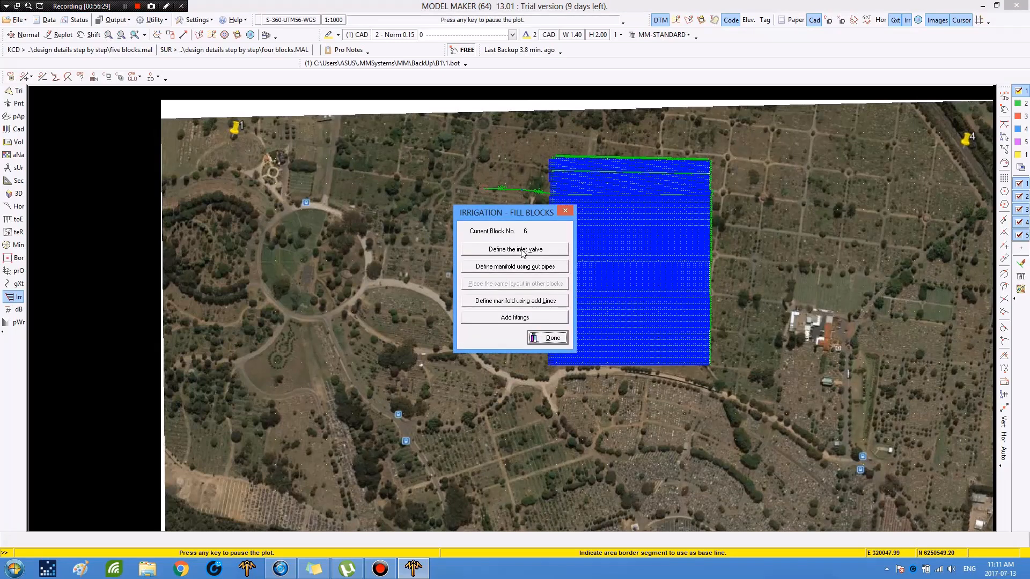
Step: Define block 6's inlet valve near its lower-left corner and set the riser height to 1 m
left_click(491, 322)
key("Return")
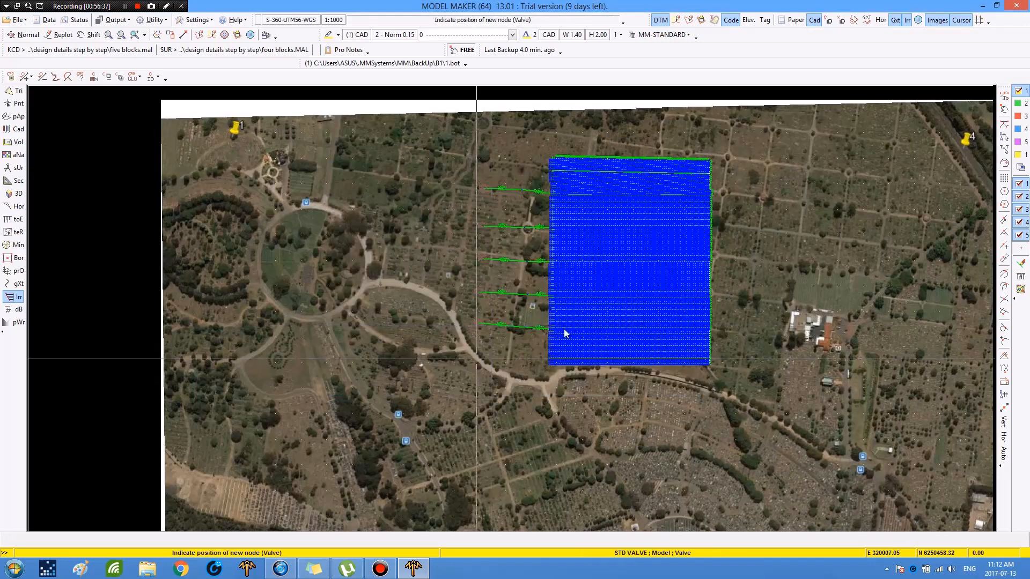
left_click(558, 335)
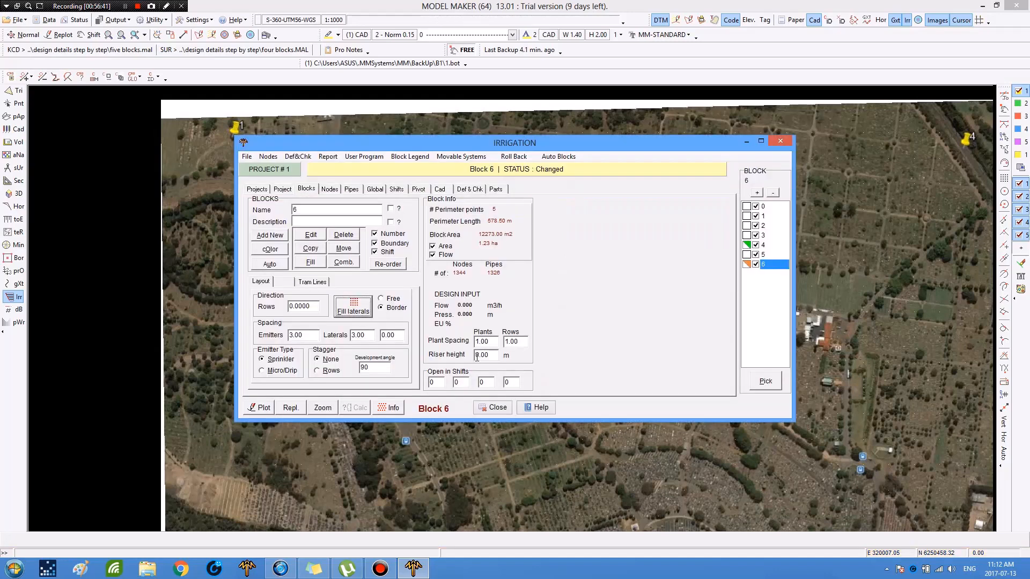
left_click_drag(490, 355, 475, 355)
type("1")
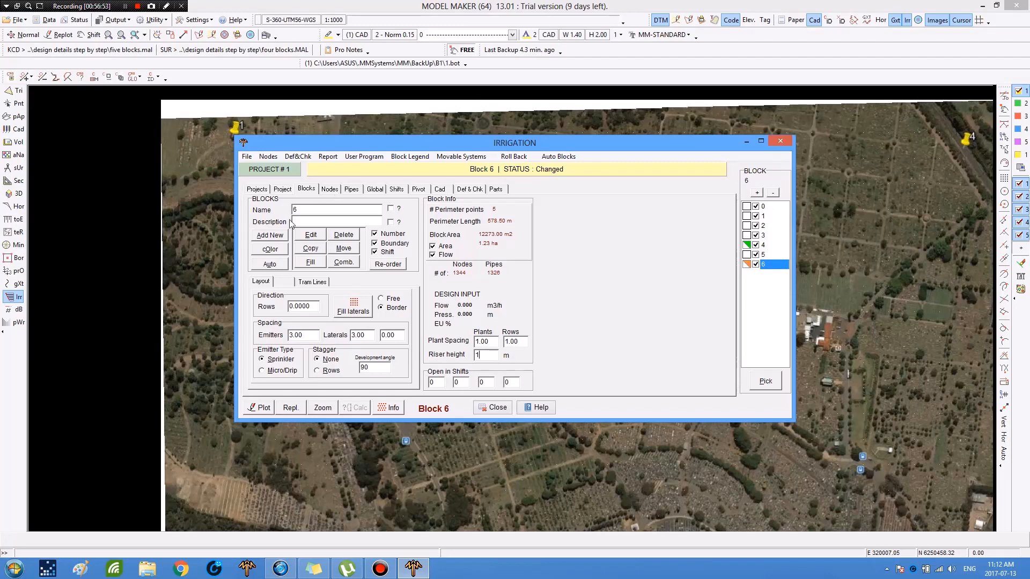
Step: Add a single filter bank fitting node on the open ground left of the block's manifold
left_click(329, 189)
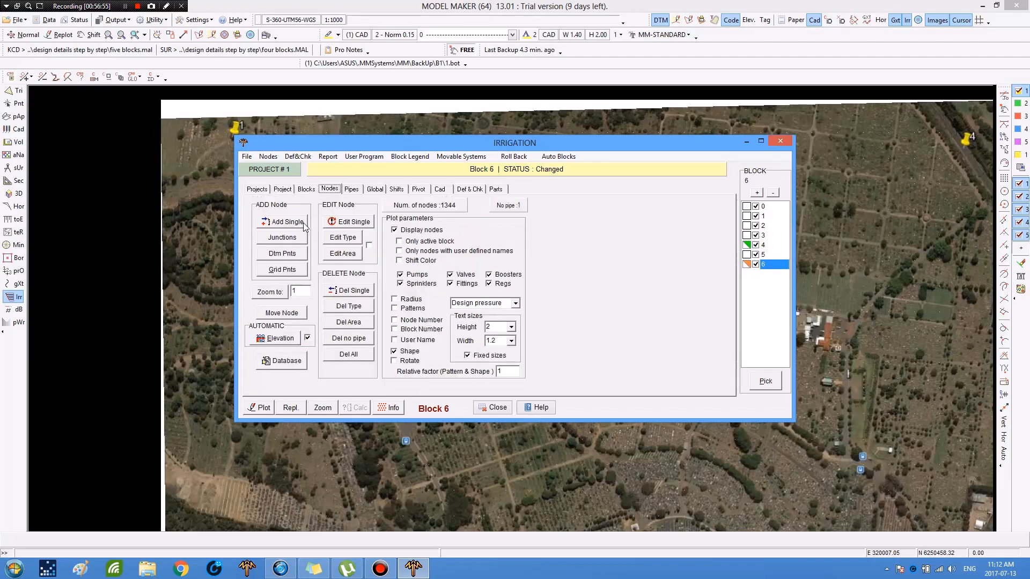
left_click(289, 222)
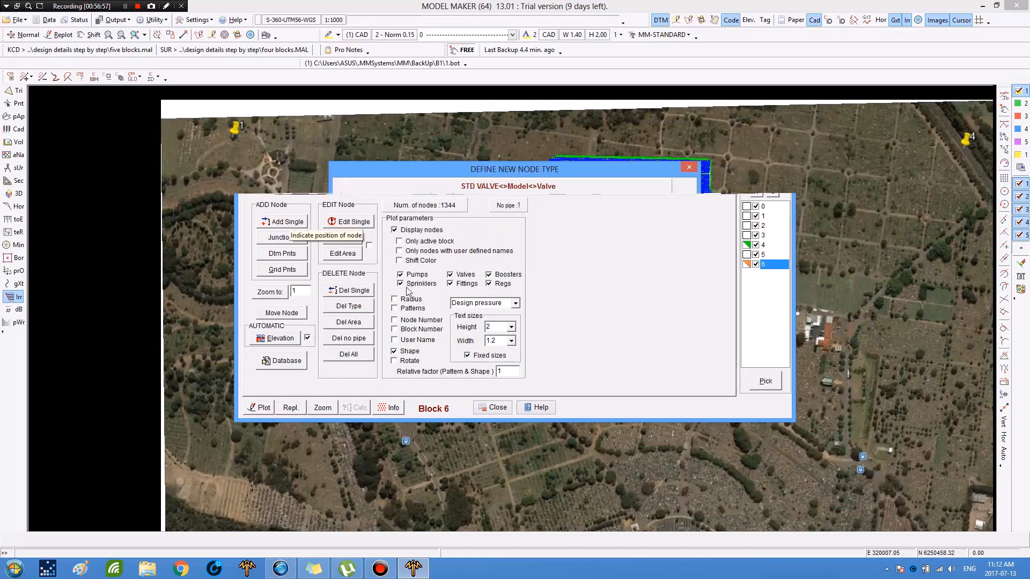
left_click(570, 383)
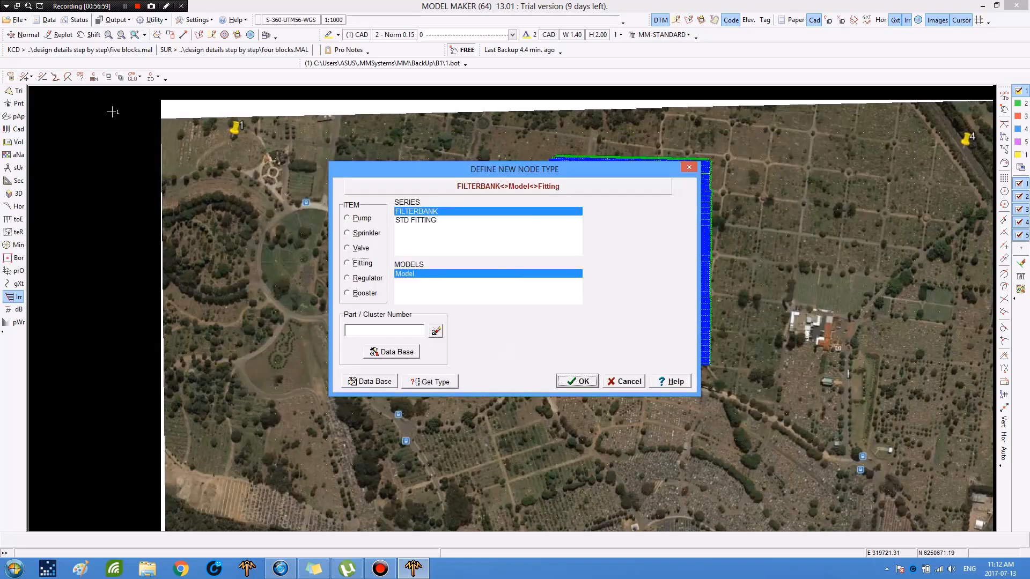
left_click(134, 36)
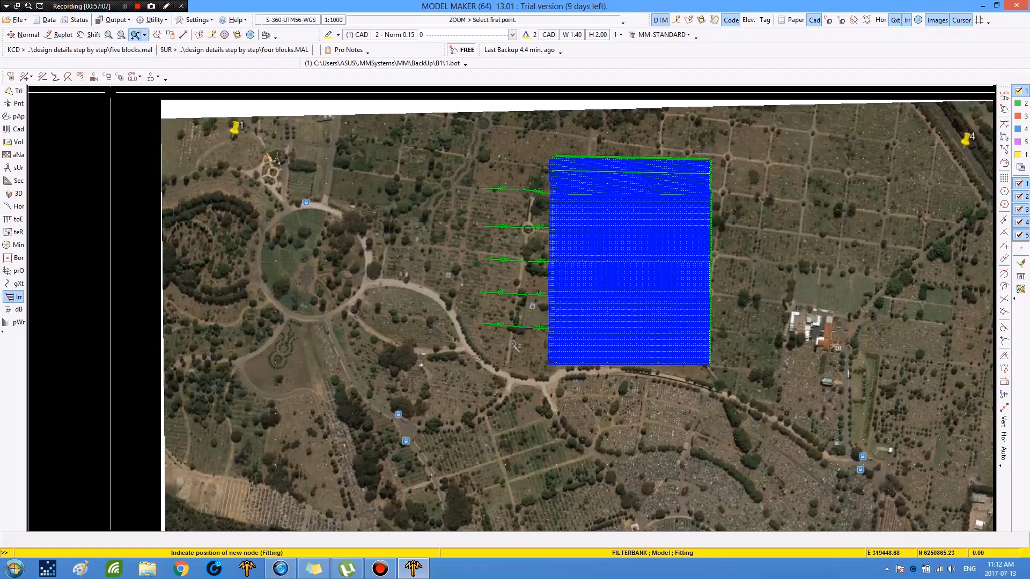
left_click(559, 372)
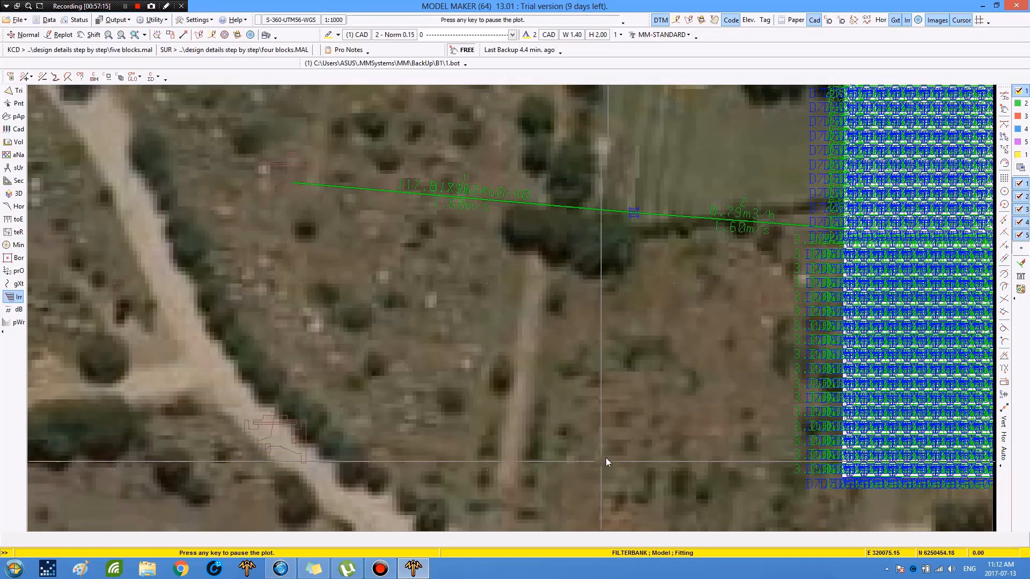
left_click(608, 461)
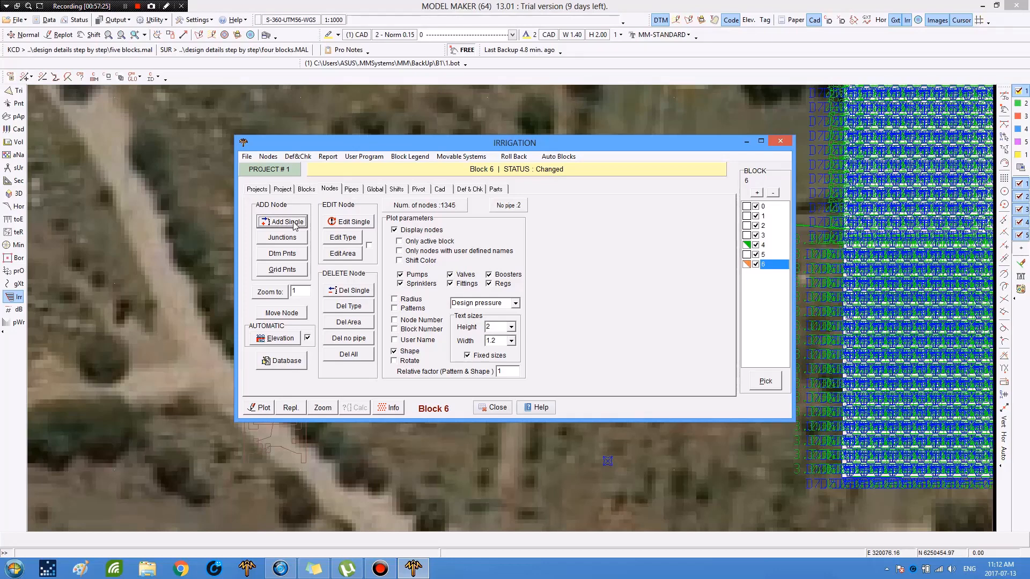
Step: Connect the filter bank node to block 6's manifold with a new manifold pipe and set the intersection as a FILTERBANK fitting
left_click(352, 190)
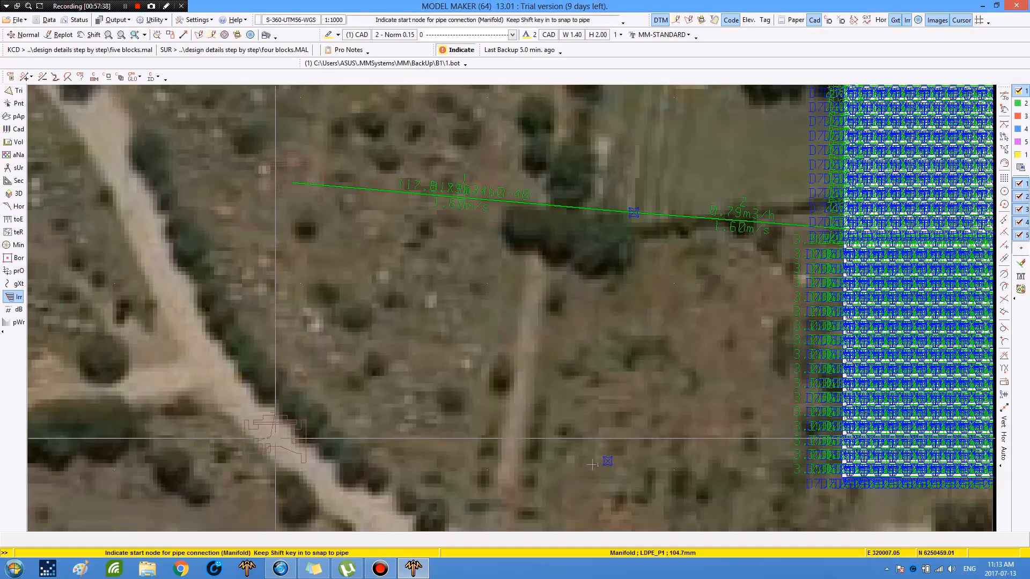
left_click(606, 461)
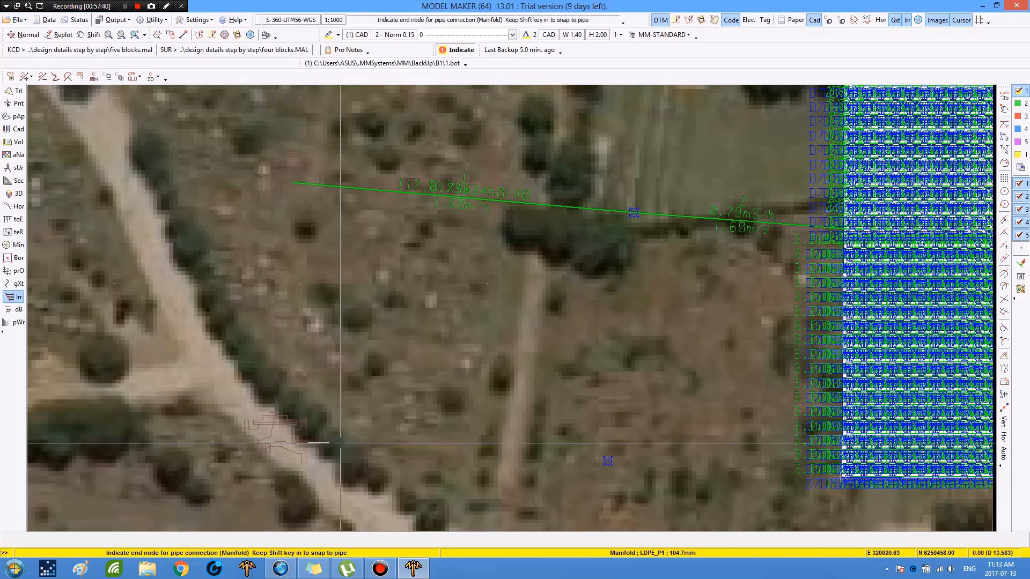
left_click(607, 462)
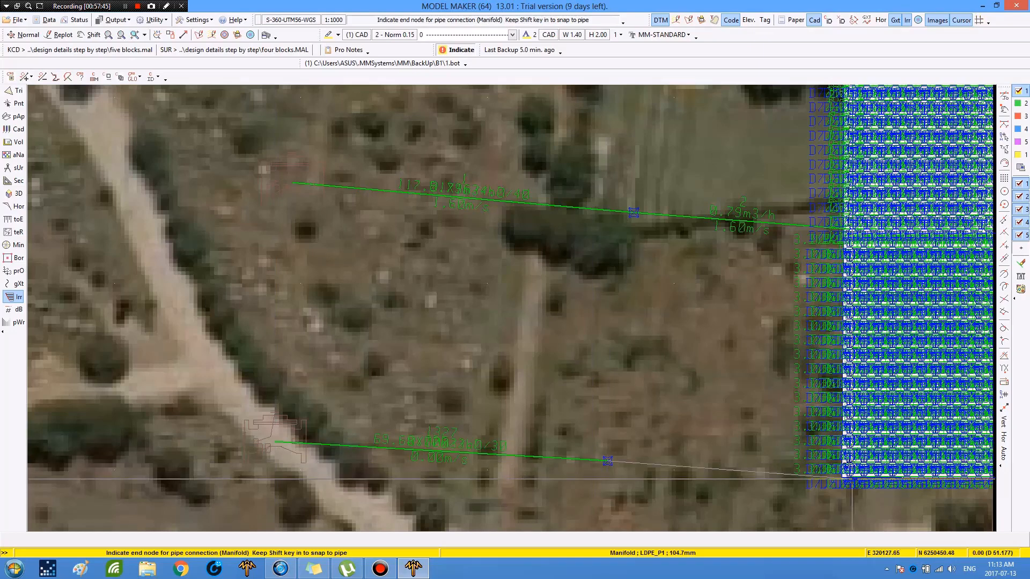
left_click(849, 475)
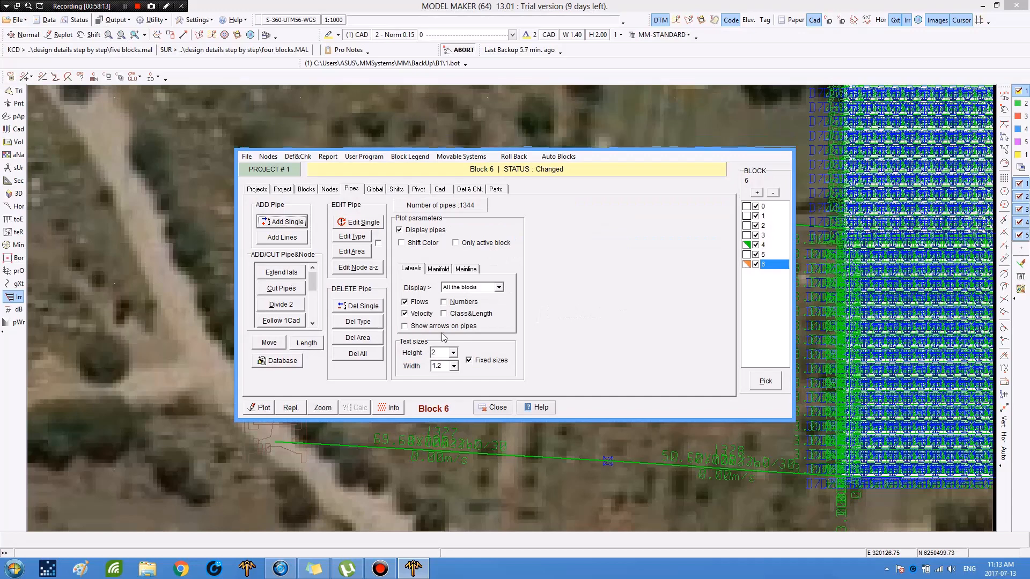
key("Return")
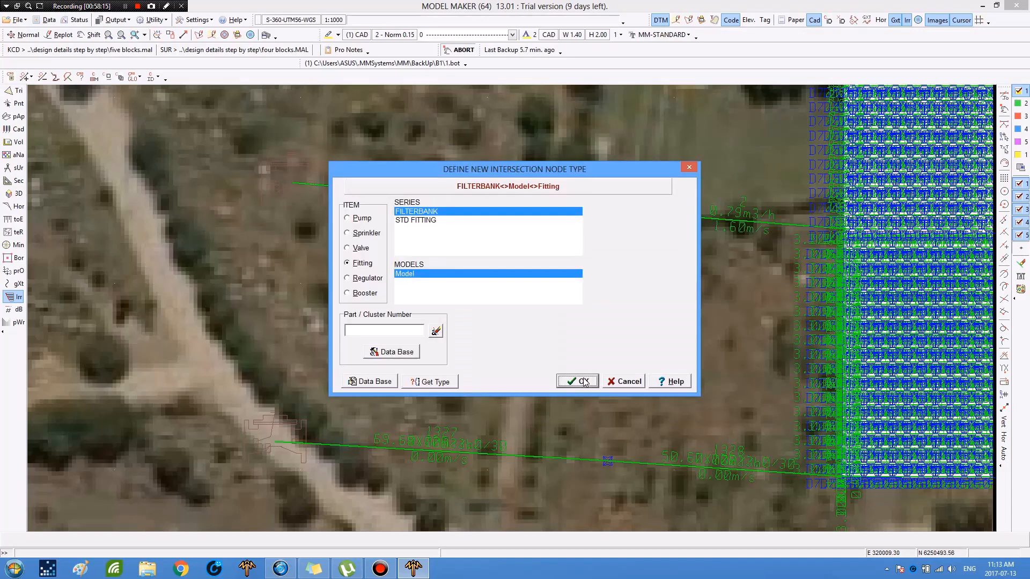
left_click(582, 382)
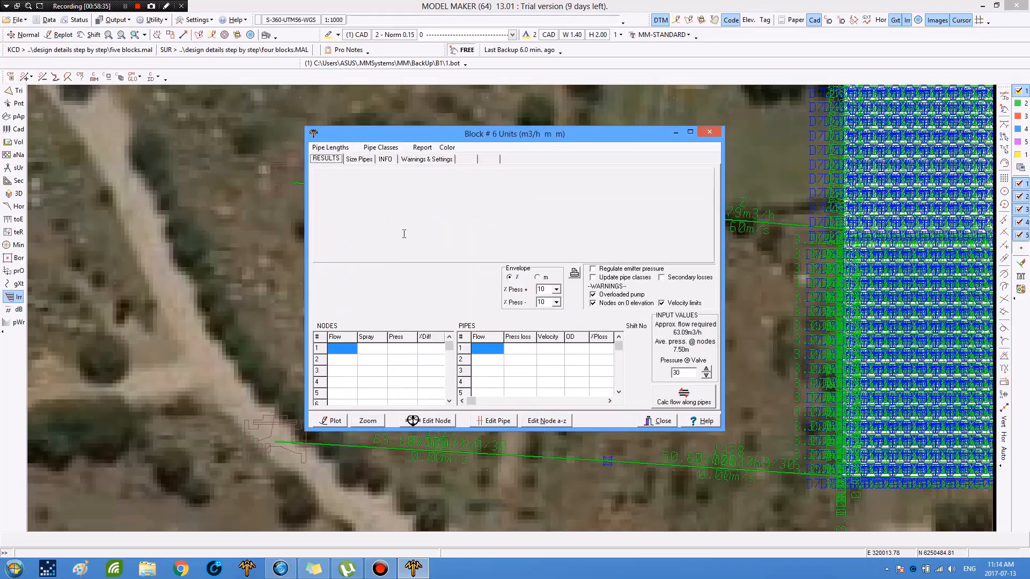
Step: Size block 6's manifold pipes and recalculate the flow along the pipes
left_click(360, 160)
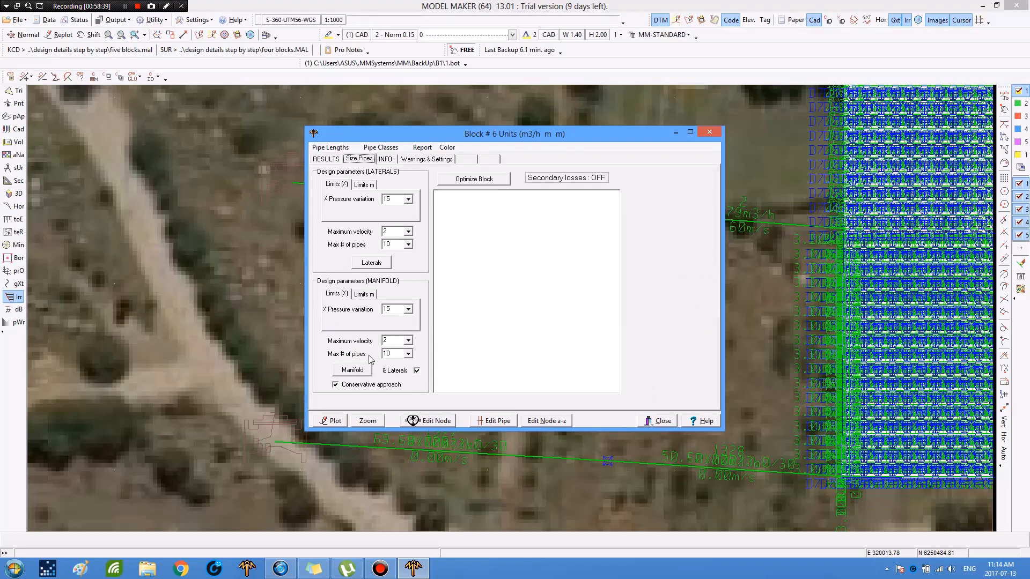
left_click(355, 370)
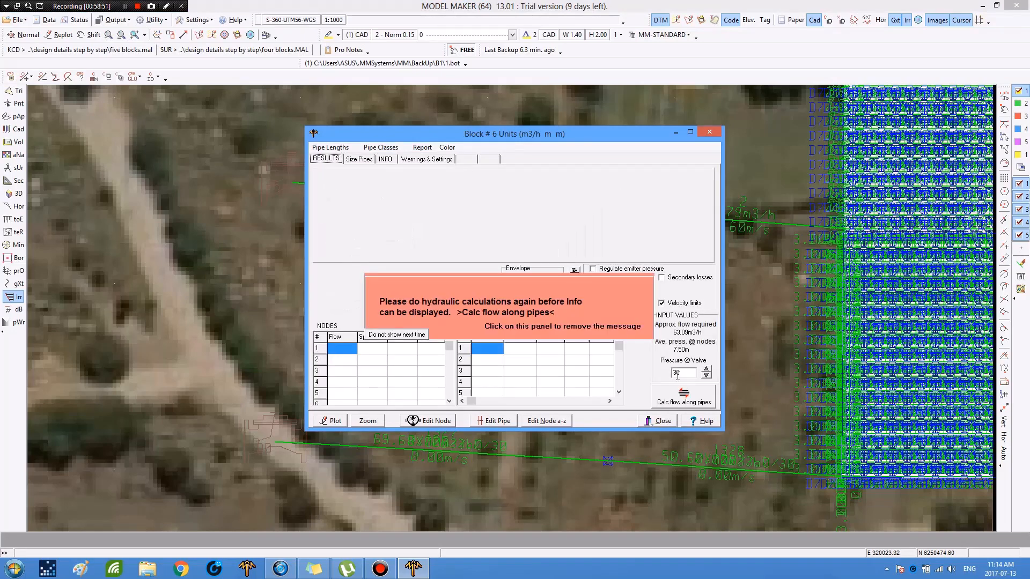
left_click(675, 403)
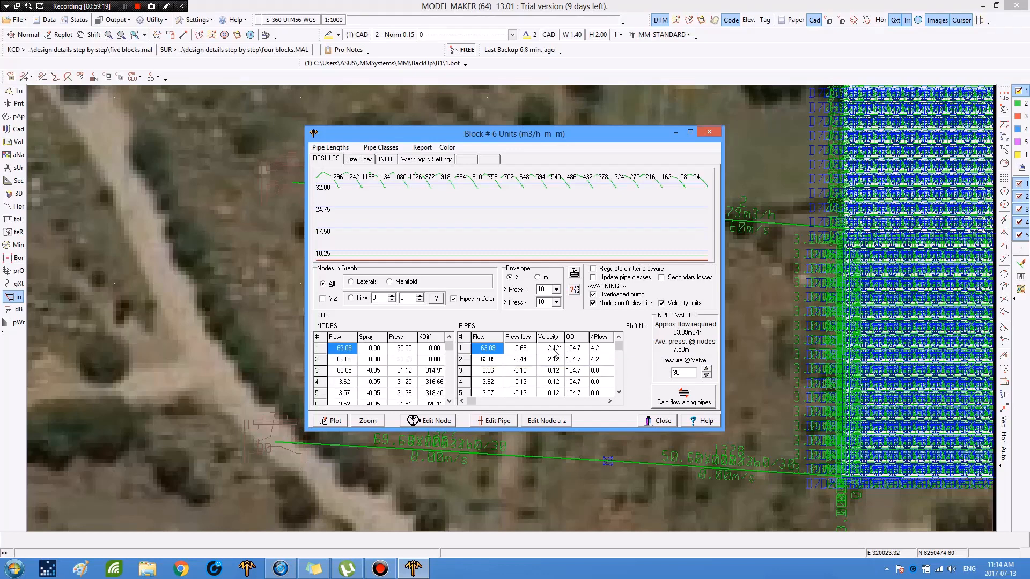
Step: Inspect the connection pipe's properties and browse the list of available pipe types
left_click(835, 136)
left_click(841, 118)
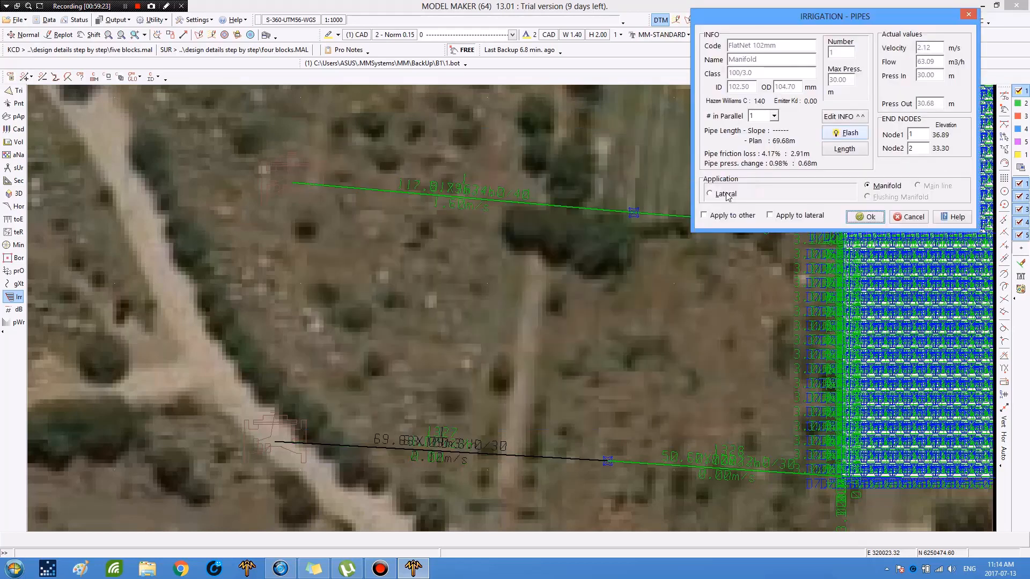
key("Escape")
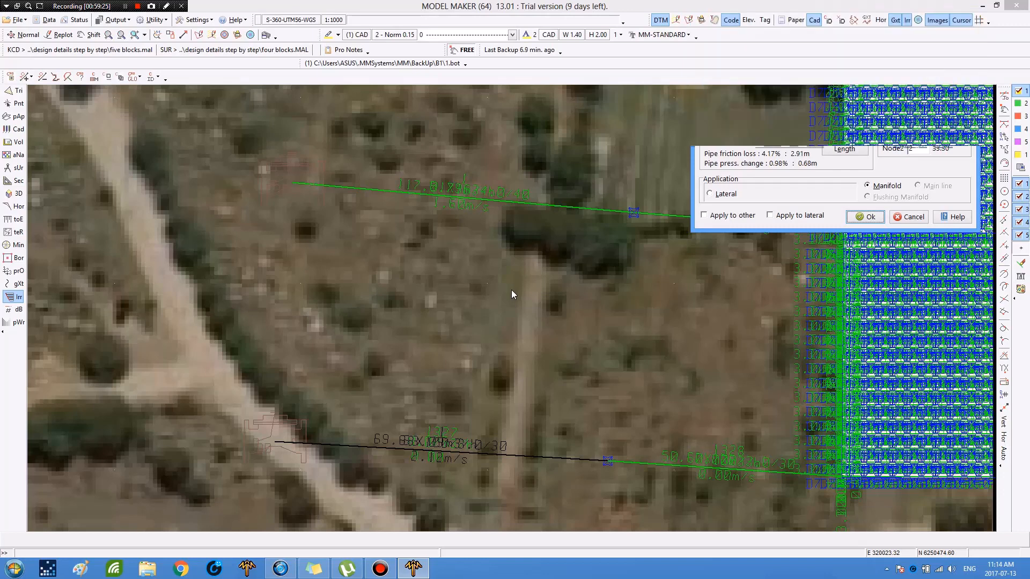
left_click(511, 291)
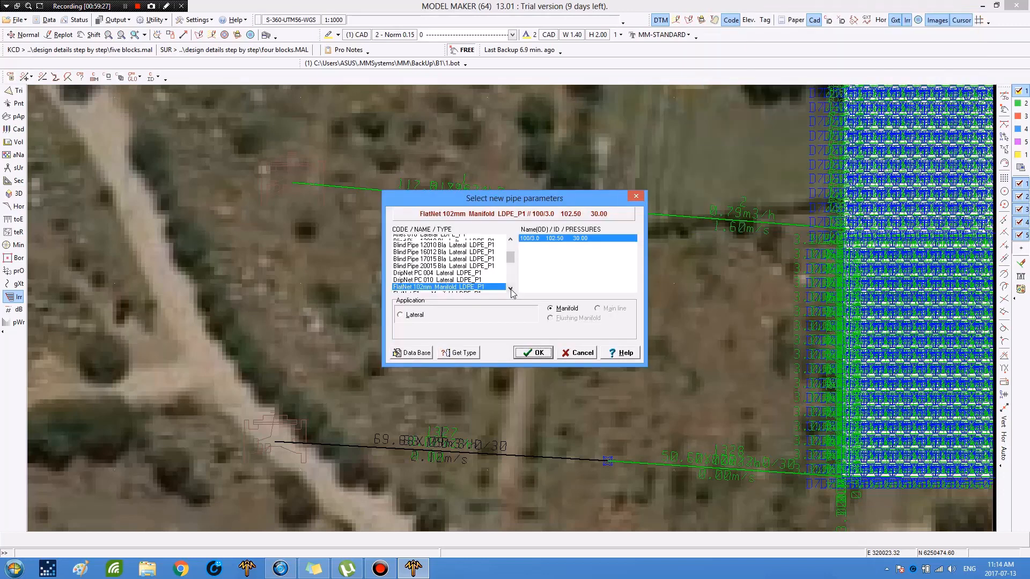
left_click(511, 288)
scroll(464, 272, "down", 1)
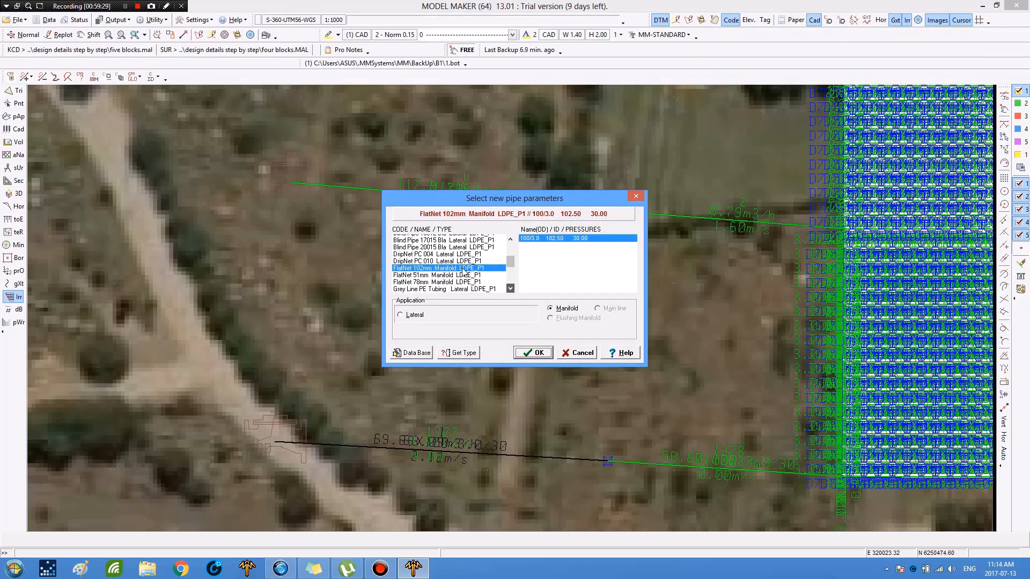
scroll(464, 273, "down", 1)
scroll(582, 245, "down", 1)
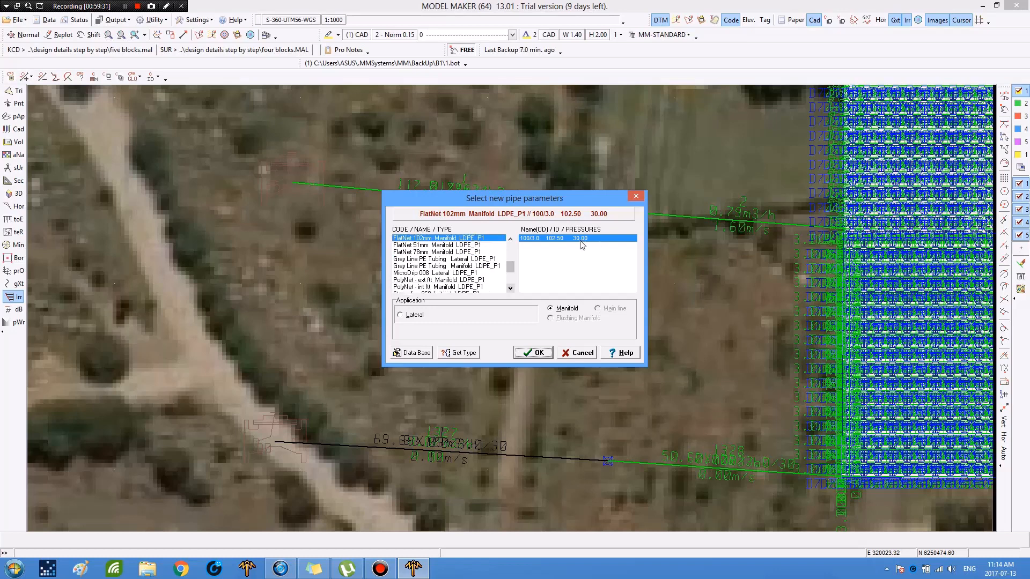
left_click(542, 353)
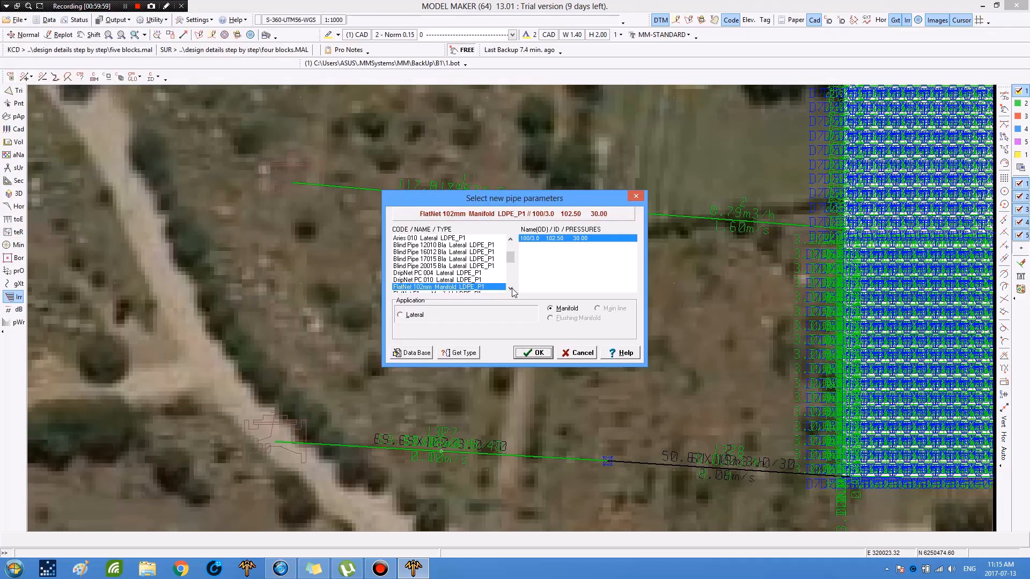
Step: Change the connection pipe to Grey Line PE Tubing Manifold 16/4.0 and close the calculation results
left_click(512, 289)
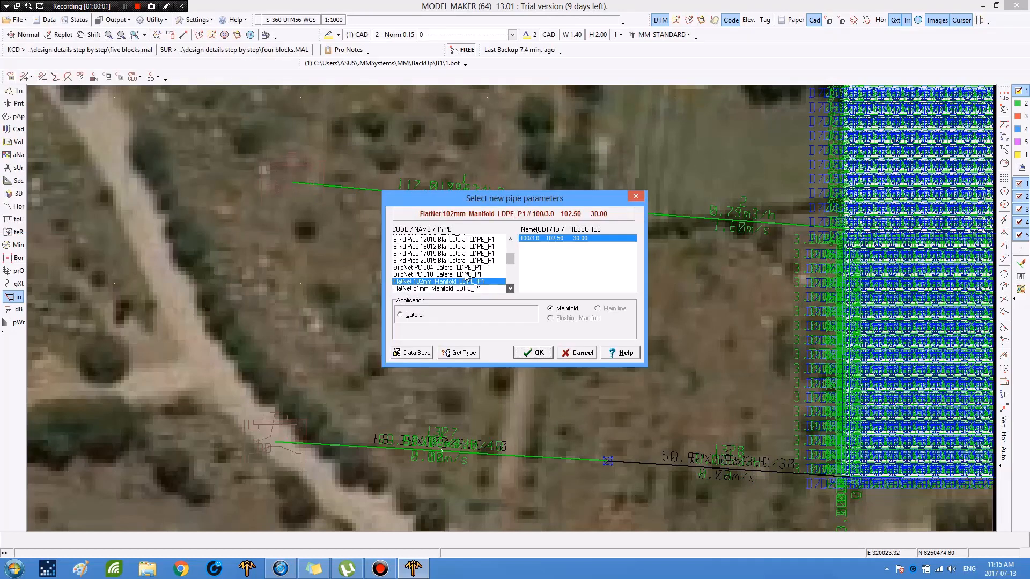
scroll(466, 277, "down", 1)
scroll(549, 352, "down", 1)
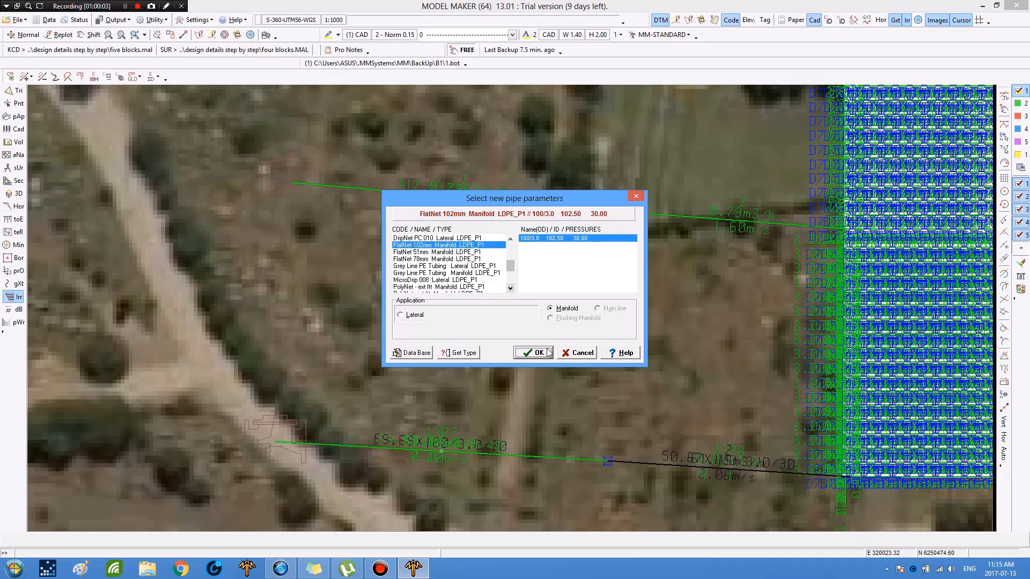
left_click(451, 273)
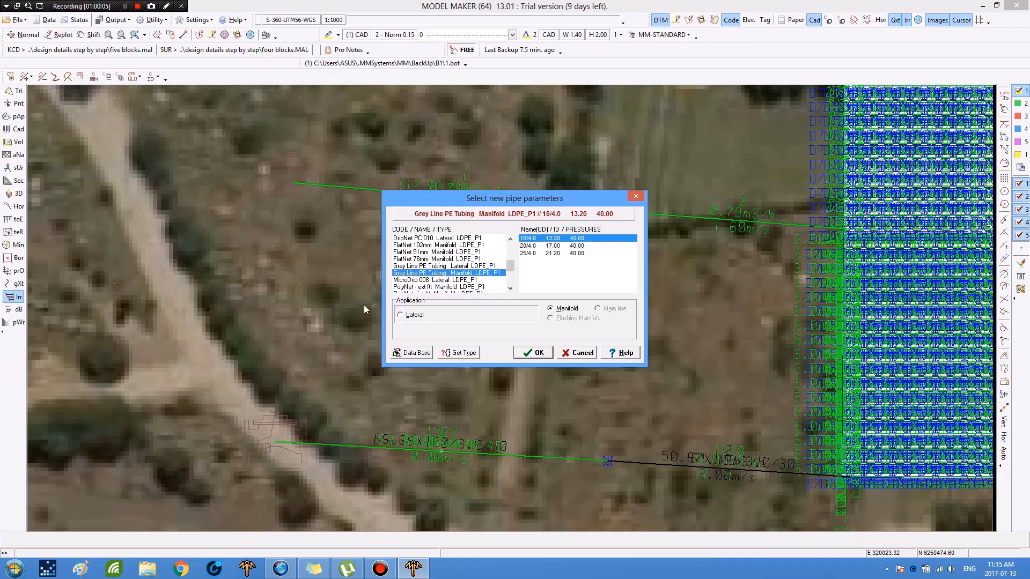
left_click(533, 353)
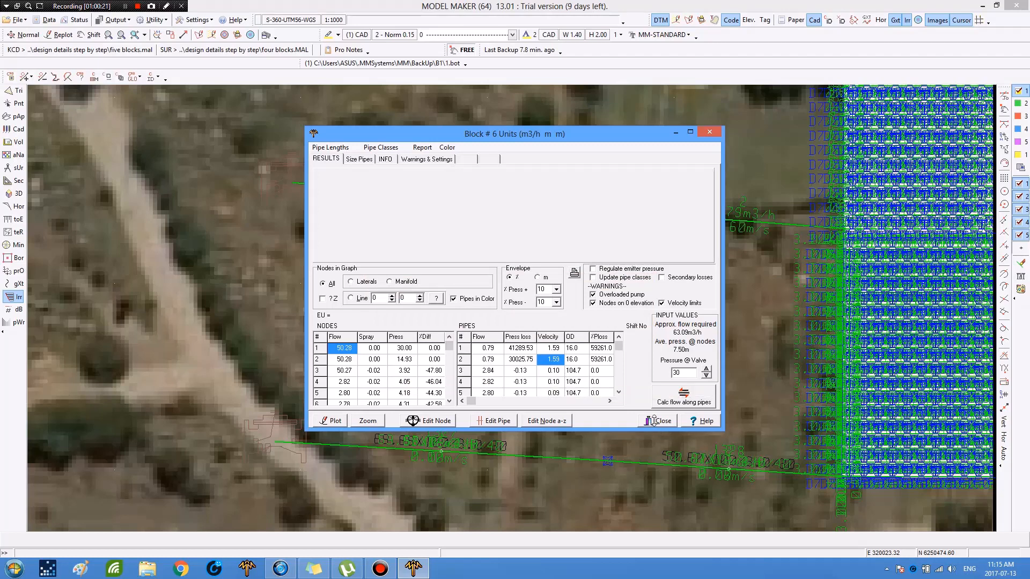
left_click(653, 420)
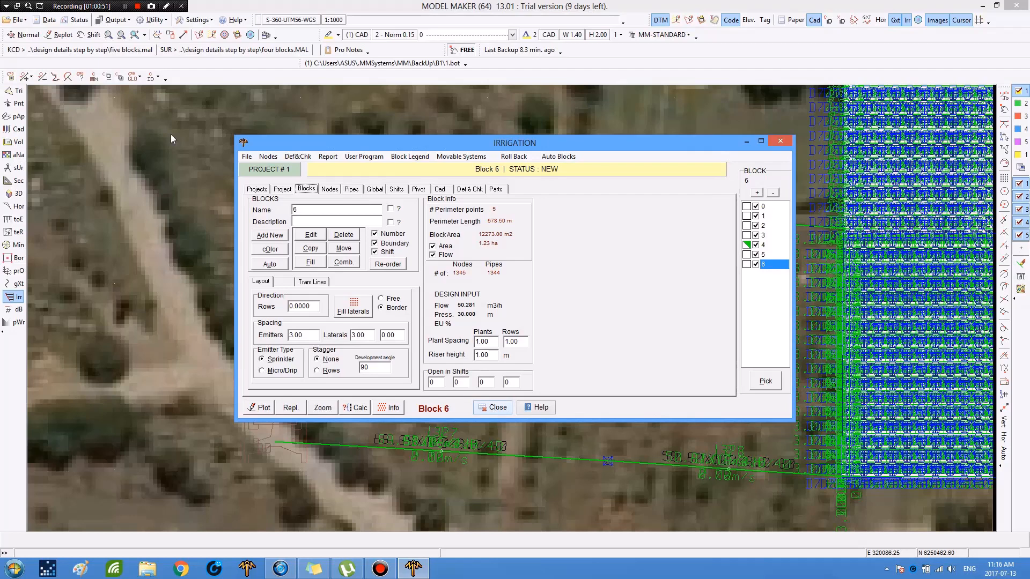
Step: Save the design as a new MAL file named six blocks.mal
left_click(123, 38)
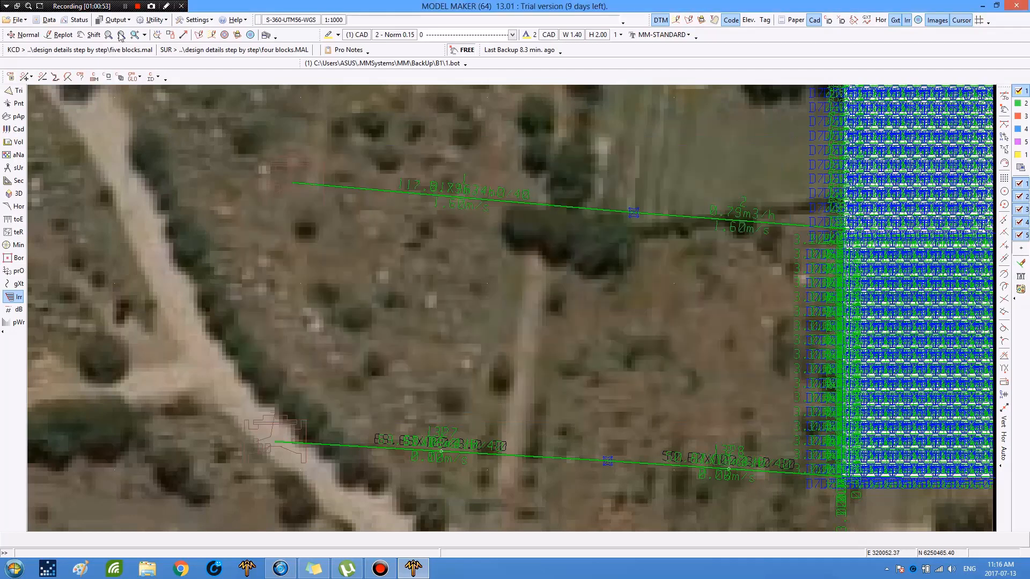
left_click(122, 35)
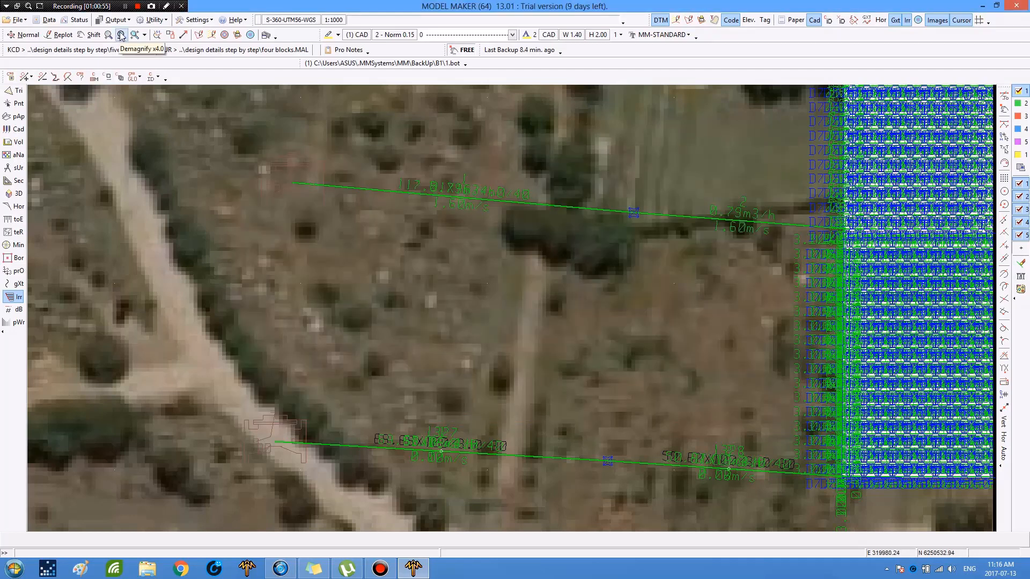
left_click(122, 36)
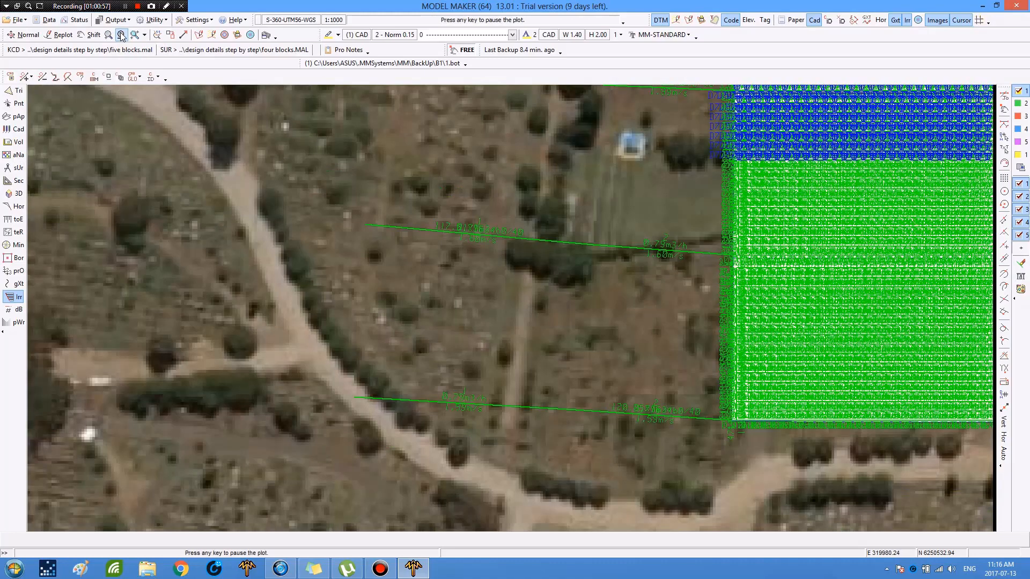
left_click(122, 35)
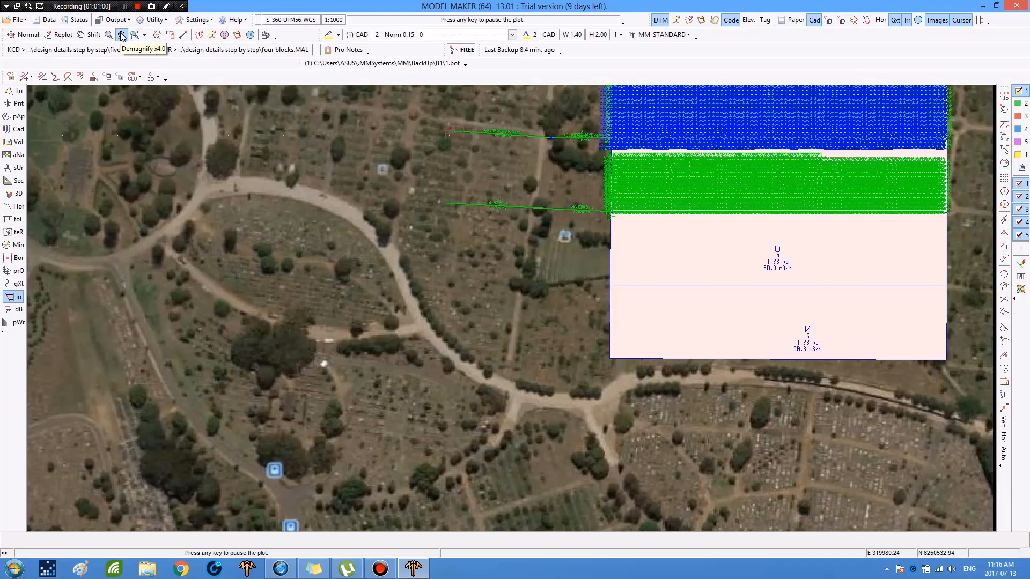
left_click(122, 35)
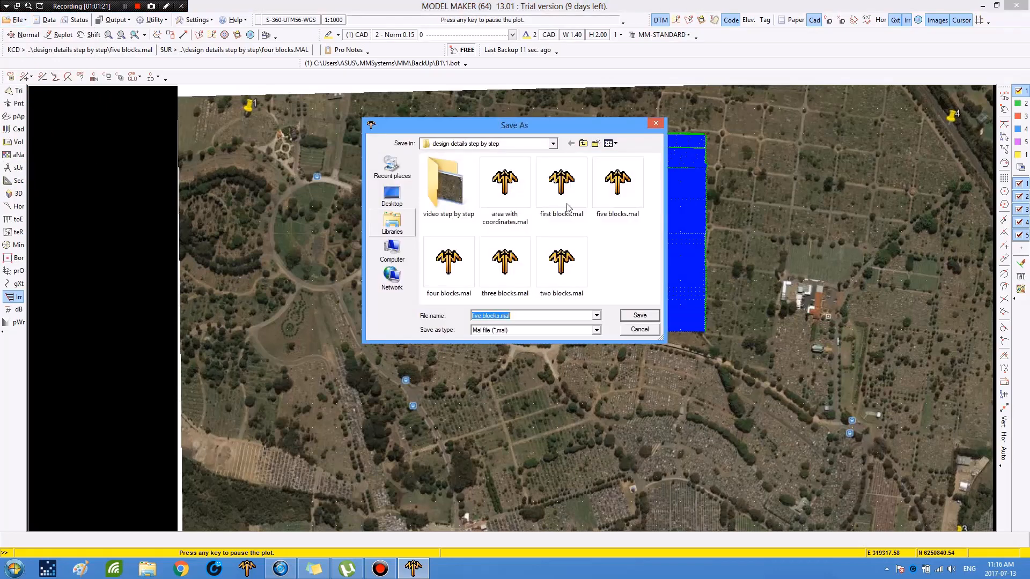
double_click(473, 317)
type("six")
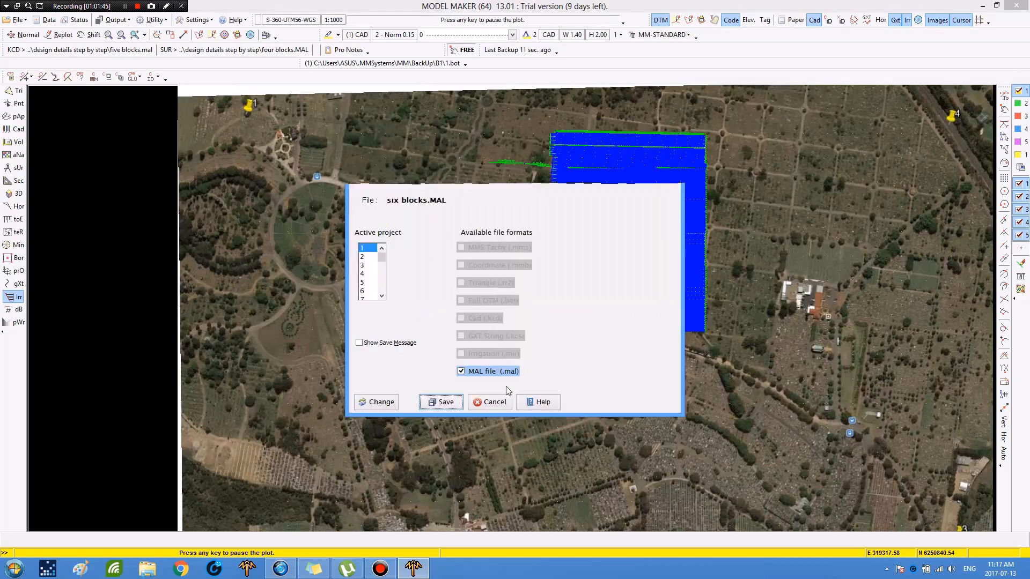
key("Return")
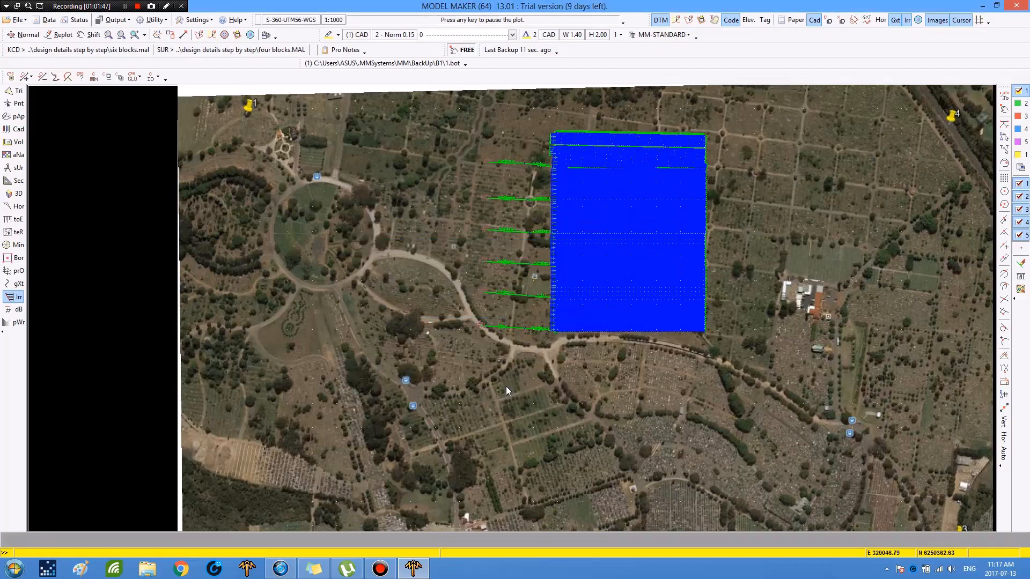